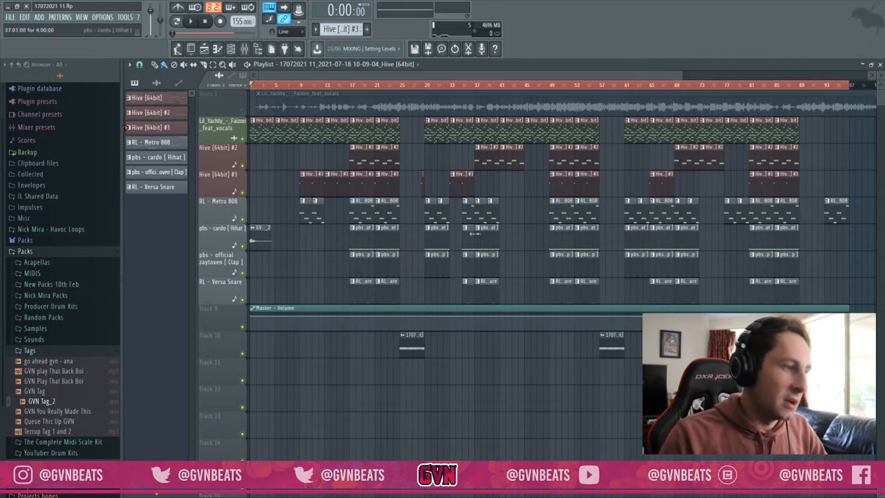
Show the unsorted instruments in the channel rack and open the first Hive channel to view its loaded preset
{"action": "scroll", "coordinate": [309, 78], "scroll_direction": "up", "scroll_amount": 3}
{"action": "left_click_drag", "start_coordinate": [310, 80], "coordinate": [293, 81]}
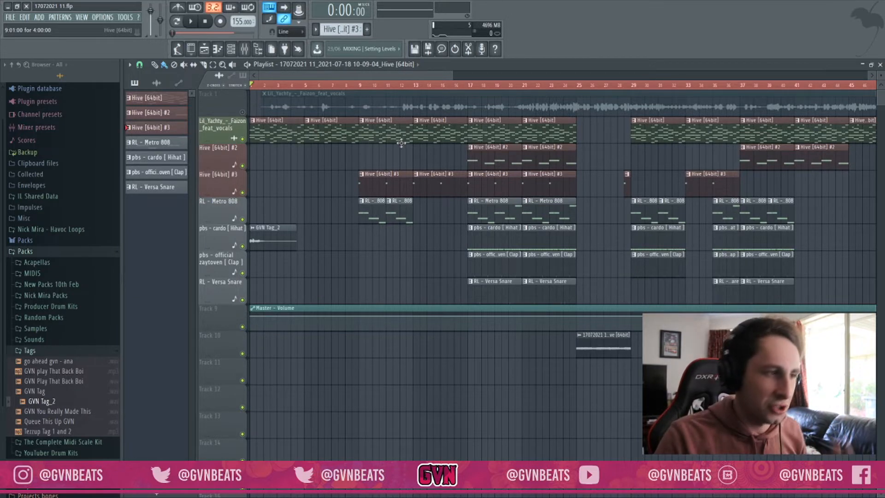
{"action": "left_click", "coordinate": [231, 49]}
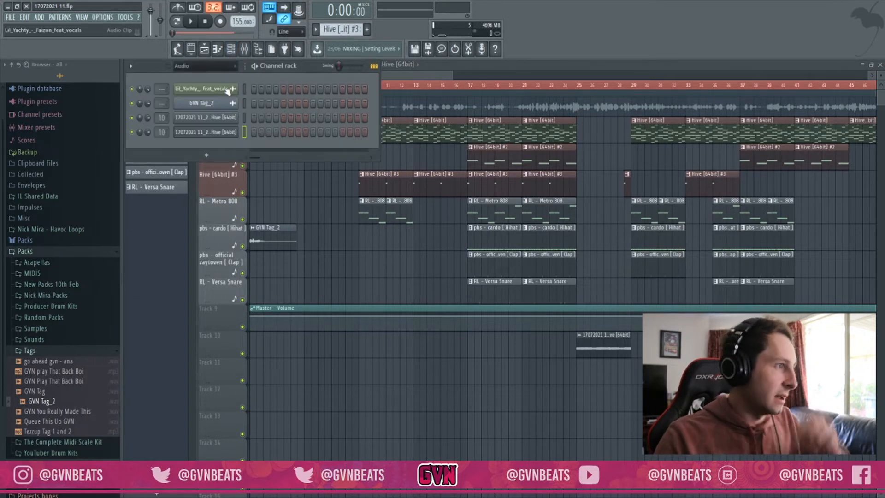
{"action": "scroll", "coordinate": [341, 29], "scroll_direction": "down", "scroll_amount": 2}
{"action": "scroll", "coordinate": [341, 29], "scroll_direction": "up", "scroll_amount": 4}
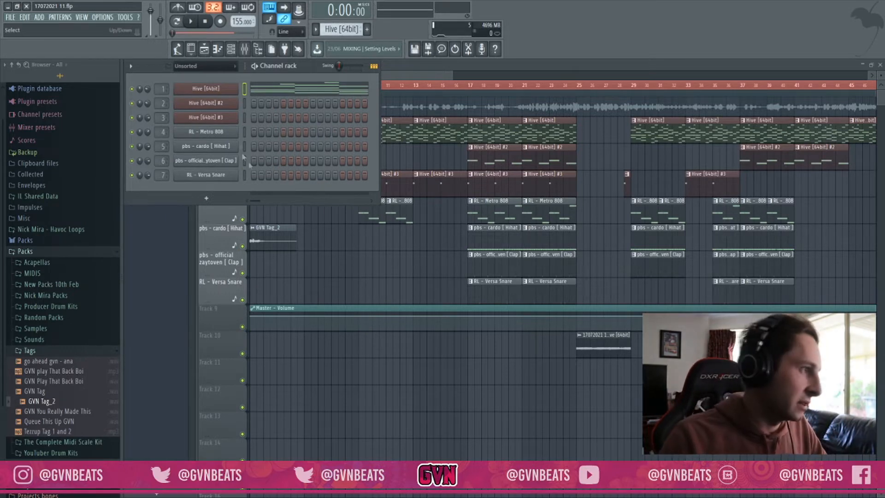
{"action": "left_click", "coordinate": [209, 90]}
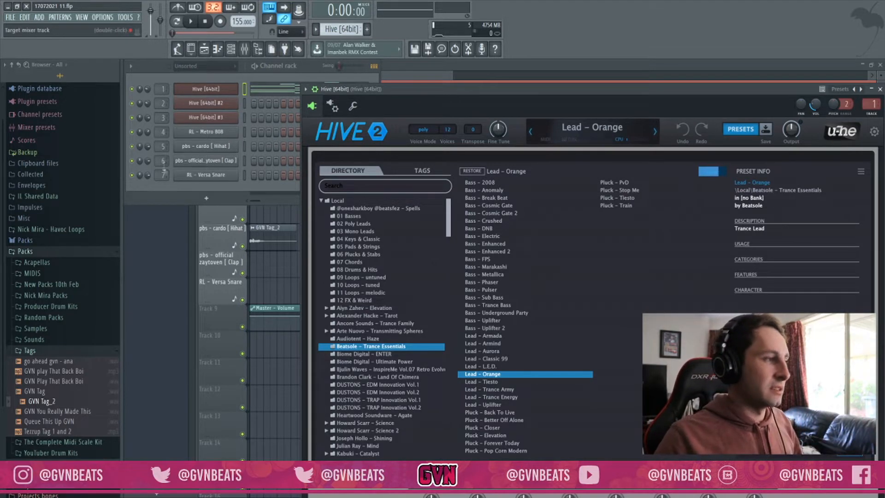
{"action": "left_click", "coordinate": [189, 243]}
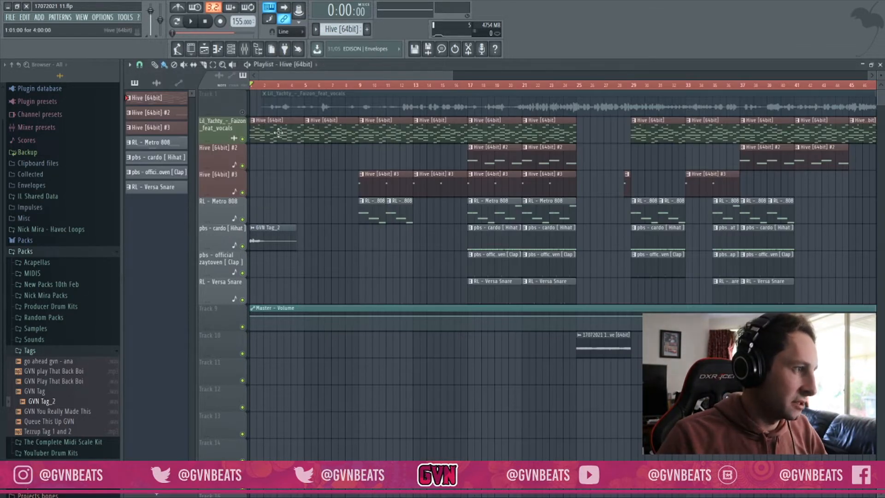
Open the first Hive channel's melody in the piano roll and maximise the window
{"action": "left_click", "coordinate": [244, 48]}
{"action": "left_click", "coordinate": [231, 49]}
{"action": "left_click", "coordinate": [217, 49]}
{"action": "scroll", "coordinate": [217, 121], "scroll_direction": "down", "scroll_amount": 1}
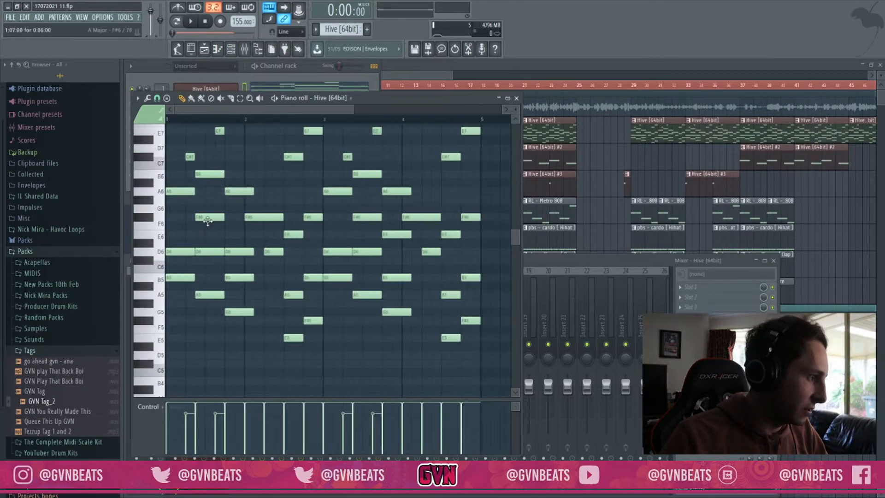
{"action": "scroll", "coordinate": [206, 217], "scroll_direction": "up", "scroll_amount": 1}
{"action": "scroll", "coordinate": [203, 121], "scroll_direction": "up", "scroll_amount": 3}
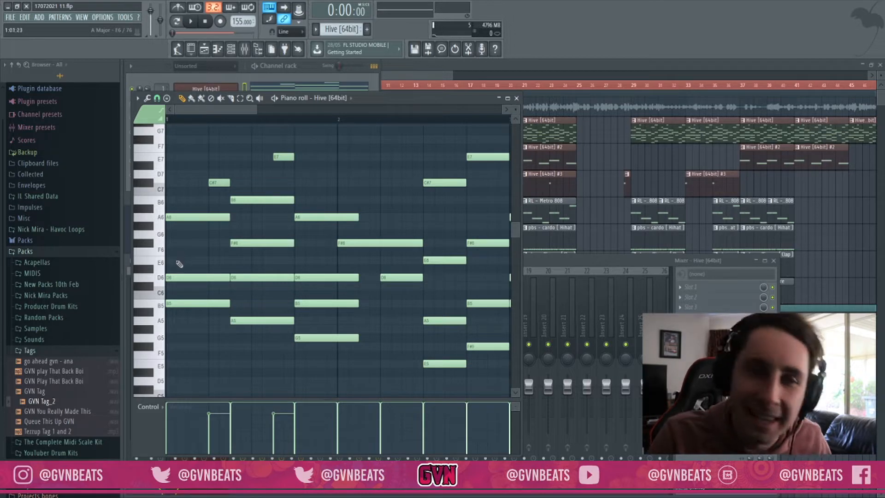
{"action": "left_click", "coordinate": [508, 98]}
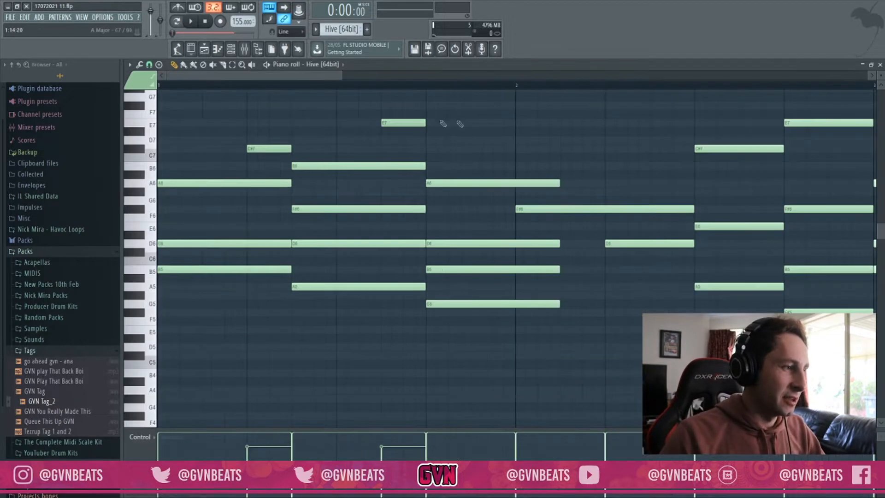
{"action": "scroll", "coordinate": [362, 88], "scroll_direction": "down", "scroll_amount": 3}
Play the Hive melody pattern through in the piano roll and stop playback
{"action": "left_click", "coordinate": [196, 22]}
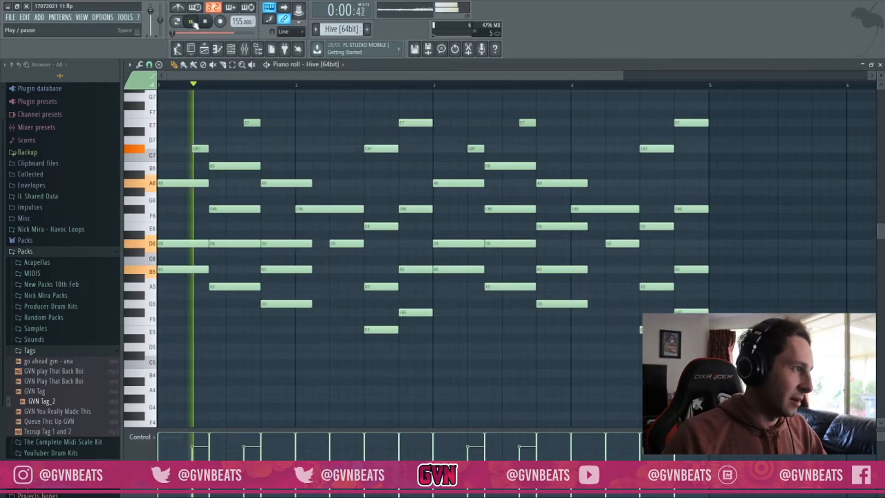
{"action": "key", "text": "space"}
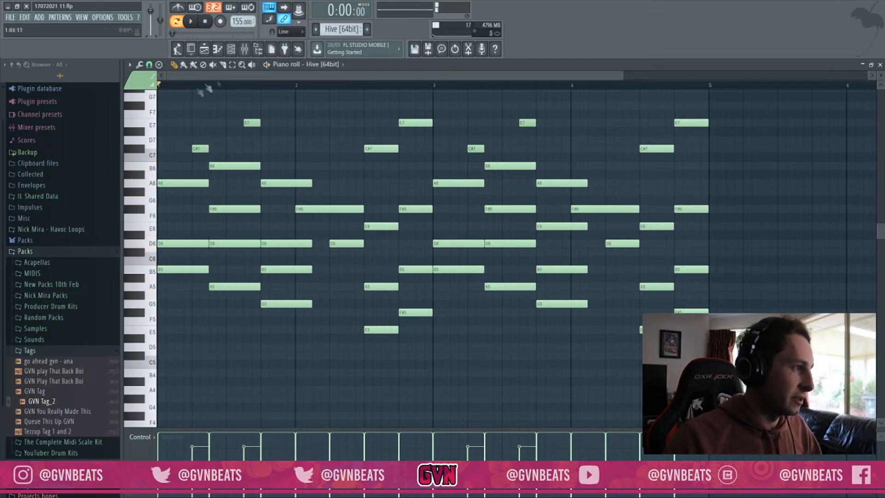
{"action": "key", "text": "space"}
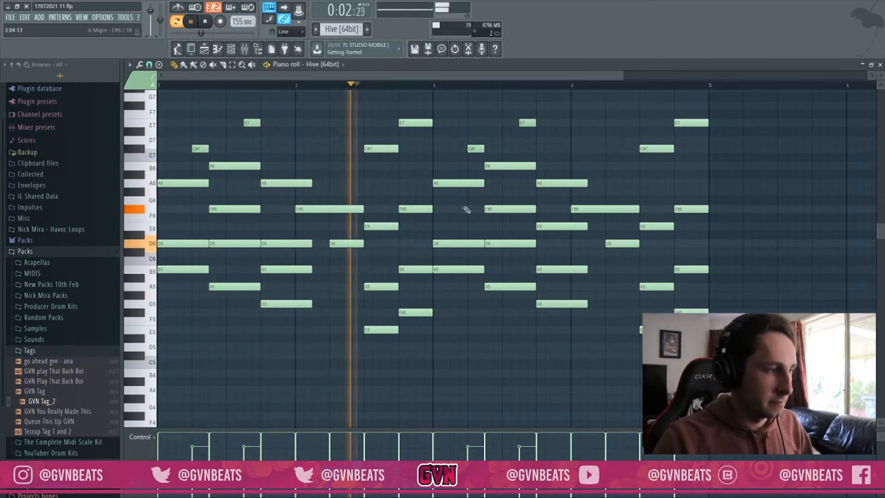
{"action": "scroll", "coordinate": [461, 203], "scroll_direction": "up", "scroll_amount": 1}
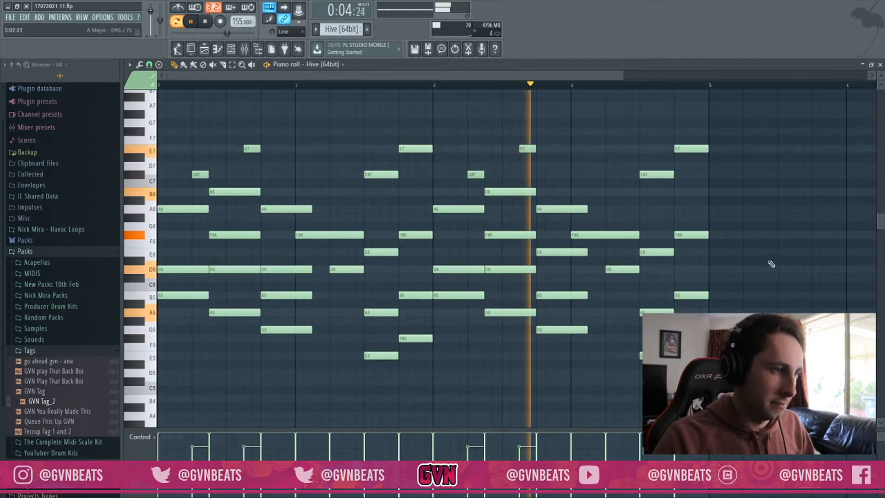
{"action": "key", "text": "space"}
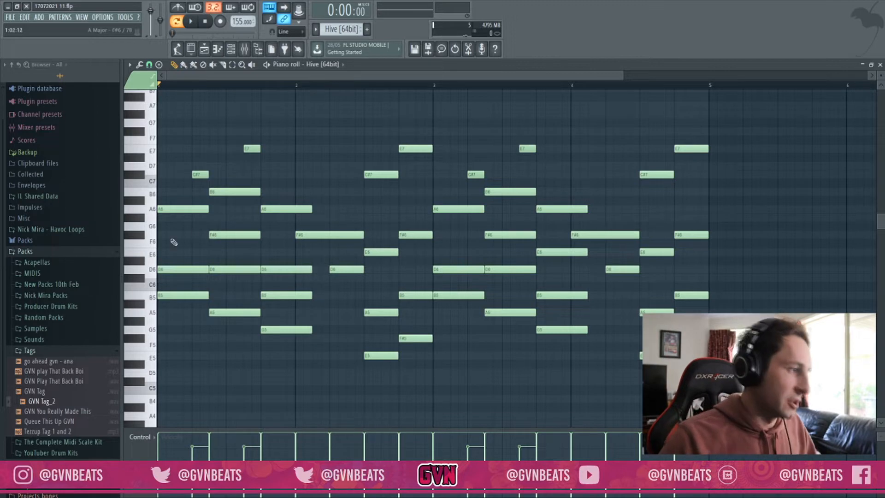
Try an F#6 note in the opening chord of bar 1, remove it and play the pattern
{"action": "scroll", "coordinate": [164, 243], "scroll_direction": "up", "scroll_amount": 4, "text": "ctrl"}
{"action": "left_click", "coordinate": [160, 235]}
{"action": "left_click_drag", "start_coordinate": [188, 235], "coordinate": [240, 236]}
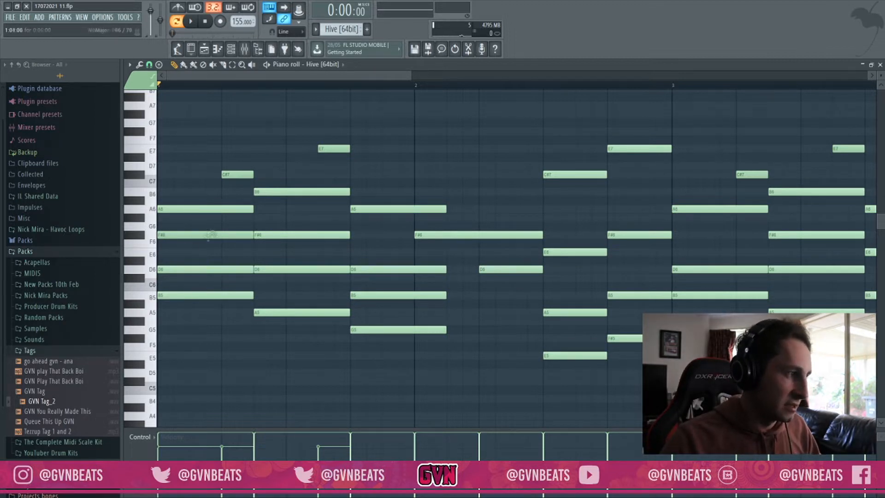
{"action": "right_click", "coordinate": [199, 235]}
{"action": "key", "text": "space"}
{"action": "key", "text": "space"}
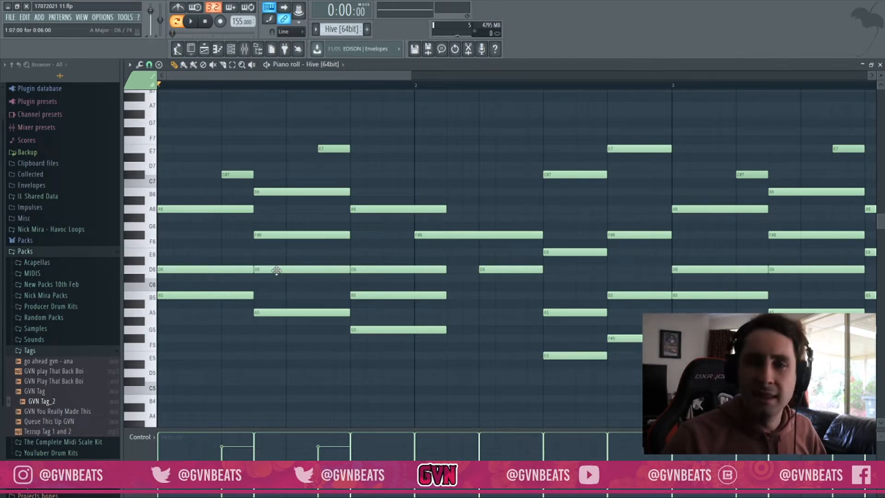
Audition the second chord of bar 1, and try it with its D6 note lowered to C#6
{"action": "left_click", "coordinate": [253, 66]}
{"action": "left_click", "coordinate": [275, 295]}
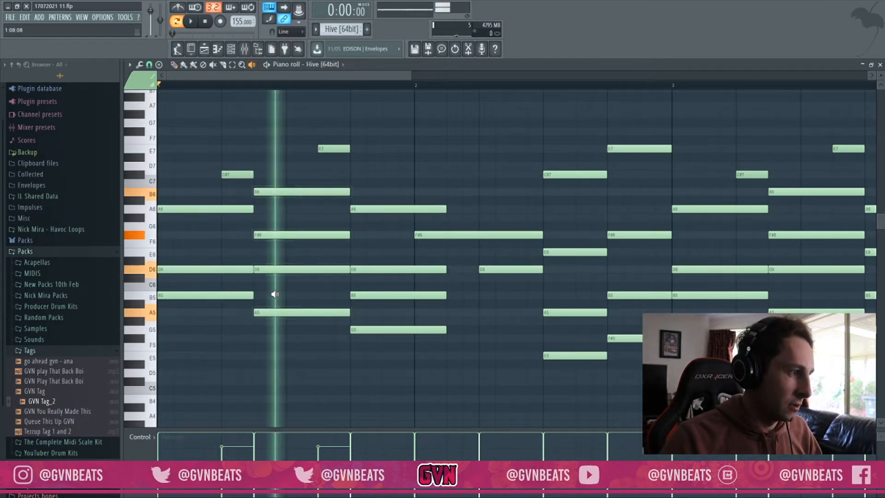
{"action": "left_click", "coordinate": [175, 64]}
{"action": "left_click_drag", "start_coordinate": [262, 270], "coordinate": [263, 279]}
{"action": "mouse_move", "coordinate": [272, 235]}
{"action": "left_mouse_down"}
{"action": "mouse_move", "coordinate": [279, 254]}
{"action": "mouse_move", "coordinate": [289, 233]}
{"action": "left_mouse_up"}
{"action": "key", "text": "space"}
{"action": "key", "text": "space"}
{"action": "left_click_drag", "start_coordinate": [283, 278], "coordinate": [277, 270]}
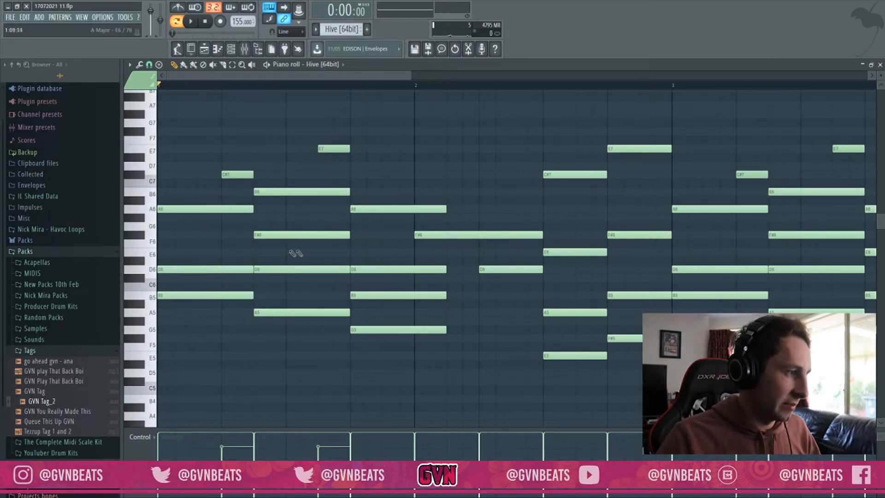
Audition the C#7 and E7 notes and the third chord's A6 note in bar 1, and review the melody
{"action": "mouse_move", "coordinate": [224, 174]}
{"action": "left_mouse_down"}
{"action": "mouse_move", "coordinate": [224, 278]}
{"action": "mouse_move", "coordinate": [232, 278]}
{"action": "mouse_move", "coordinate": [231, 175]}
{"action": "left_mouse_up"}
{"action": "mouse_move", "coordinate": [341, 146]}
{"action": "left_mouse_down"}
{"action": "mouse_move", "coordinate": [325, 290]}
{"action": "mouse_move", "coordinate": [340, 279]}
{"action": "mouse_move", "coordinate": [337, 148]}
{"action": "left_mouse_up"}
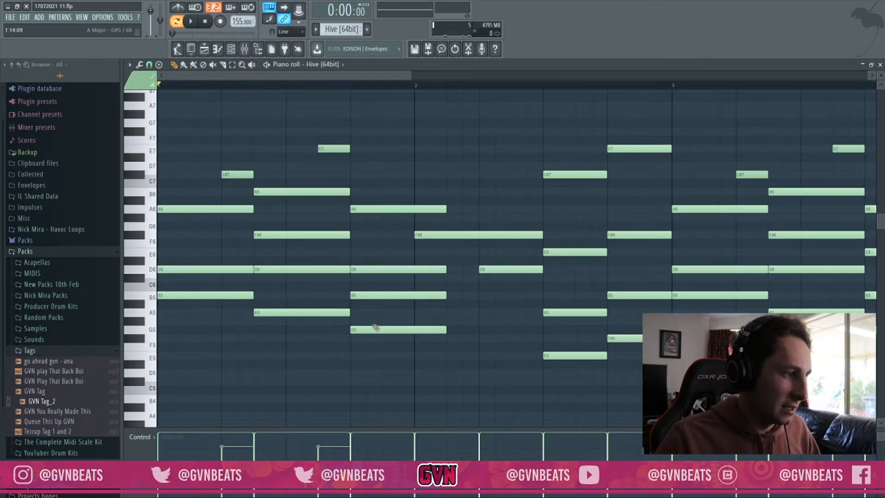
{"action": "scroll", "coordinate": [376, 328], "scroll_direction": "down", "scroll_amount": 1}
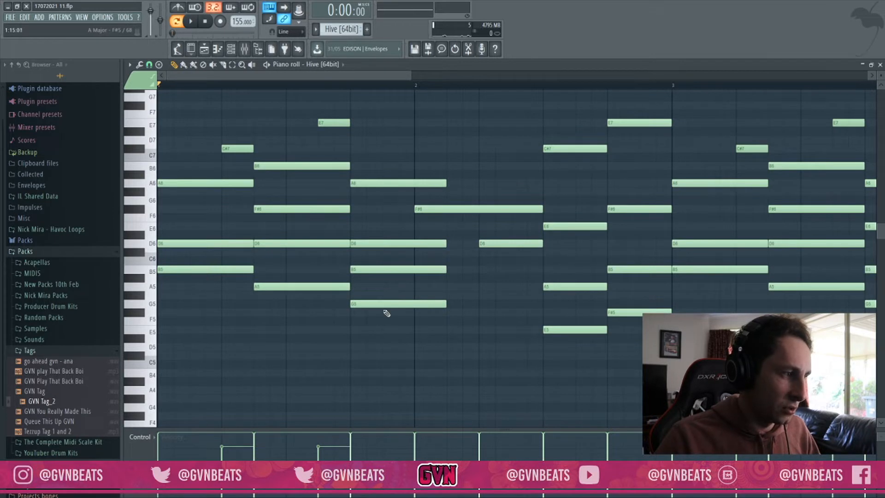
{"action": "left_click_drag", "start_coordinate": [371, 184], "coordinate": [368, 183]}
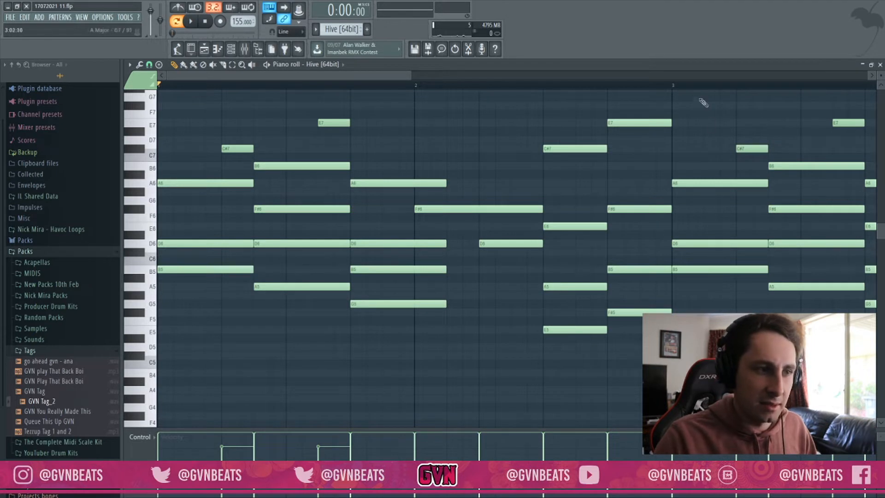
{"action": "scroll", "coordinate": [686, 91], "scroll_direction": "down", "scroll_amount": 2}
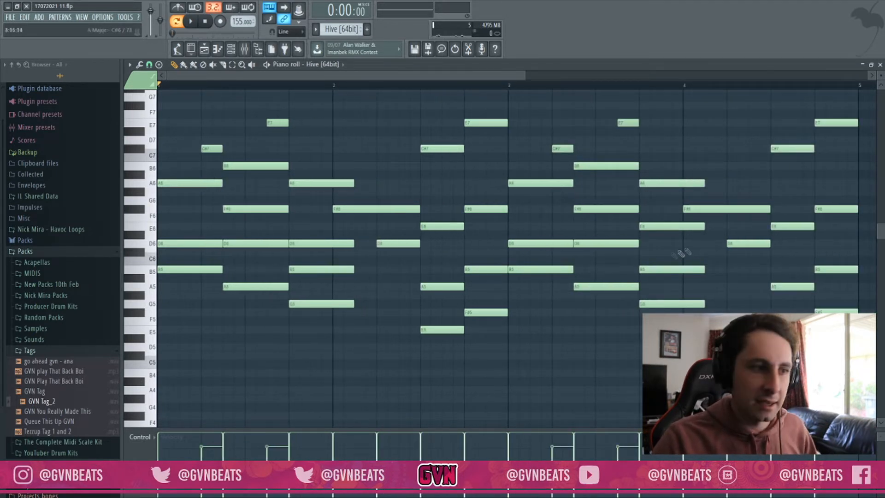
{"action": "scroll", "coordinate": [470, 228], "scroll_direction": "up", "scroll_amount": 1}
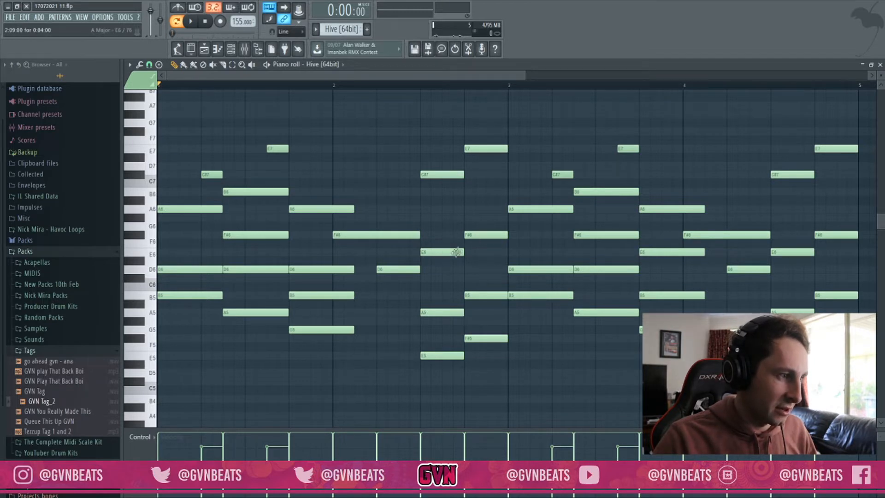
Close the piano roll and browse the preset directory of the first Hive channel's instrument
{"action": "left_click", "coordinate": [880, 65]}
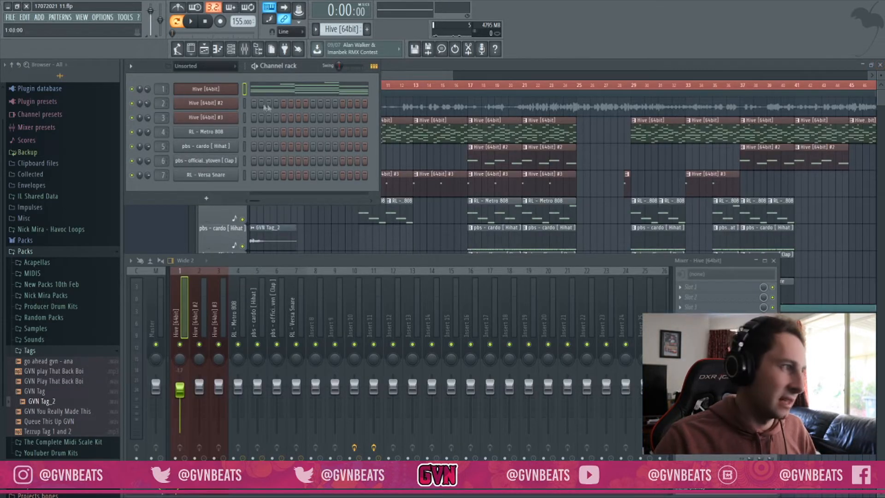
{"action": "left_click", "coordinate": [215, 89]}
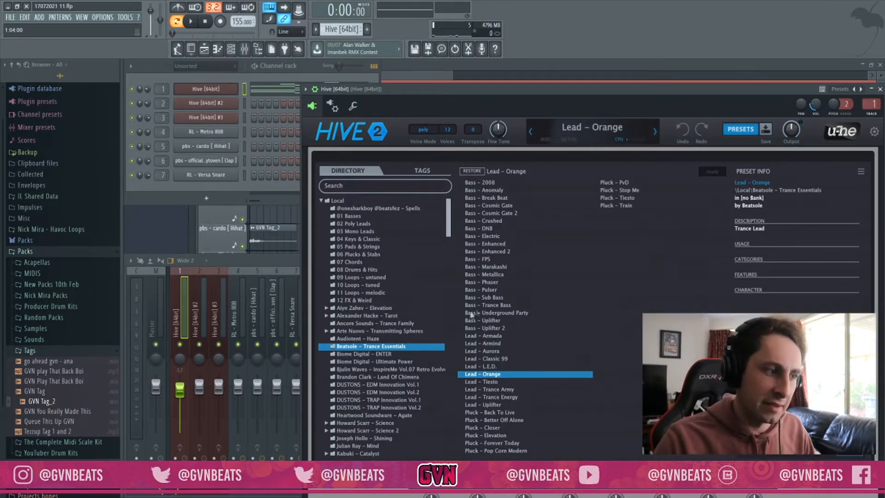
{"action": "scroll", "coordinate": [363, 330], "scroll_direction": "down", "scroll_amount": 5}
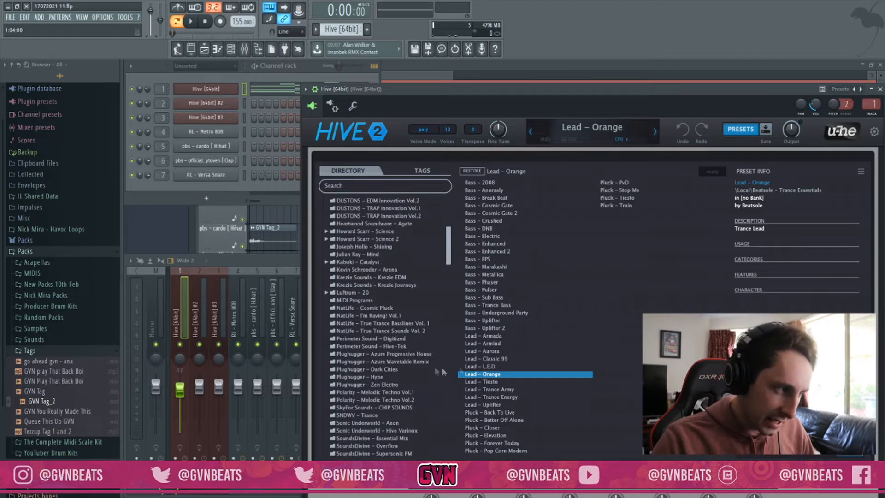
{"action": "scroll", "coordinate": [413, 328], "scroll_direction": "down", "scroll_amount": 1}
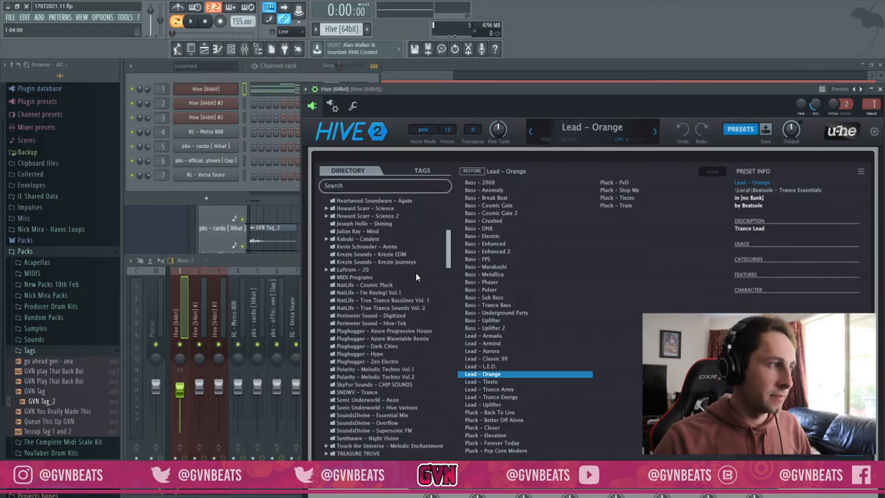
{"action": "scroll", "coordinate": [406, 313], "scroll_direction": "down", "scroll_amount": 5}
{"action": "scroll", "coordinate": [340, 324], "scroll_direction": "down", "scroll_amount": 6}
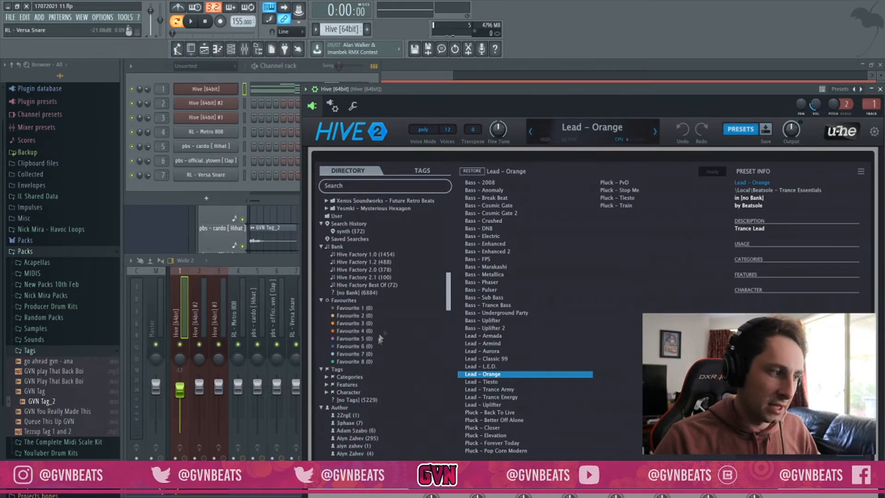
{"action": "scroll", "coordinate": [380, 339], "scroll_direction": "up", "scroll_amount": 15}
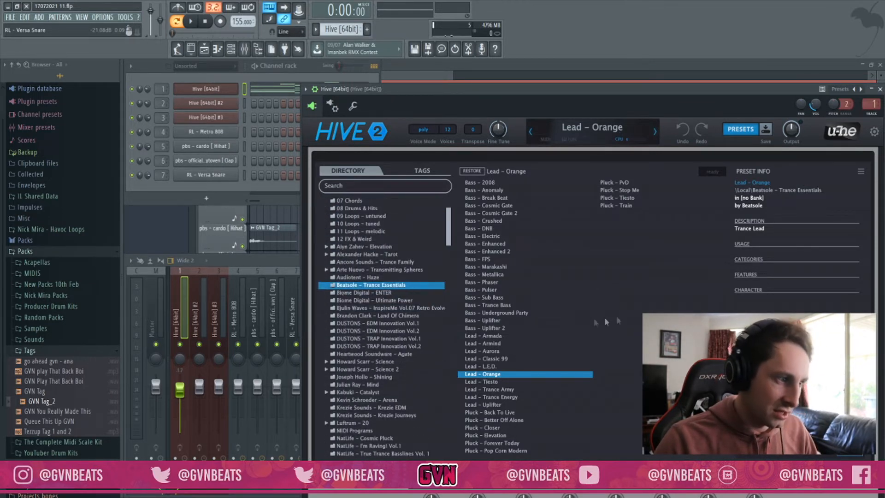
Return to the playlist and briefly play the first Hive pattern
{"action": "left_click", "coordinate": [150, 191]}
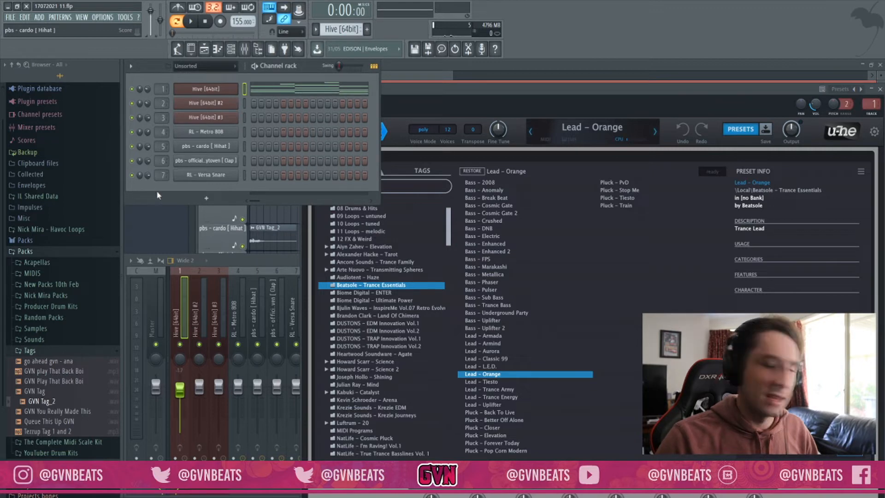
{"action": "left_click", "coordinate": [203, 104]}
{"action": "left_click", "coordinate": [175, 239]}
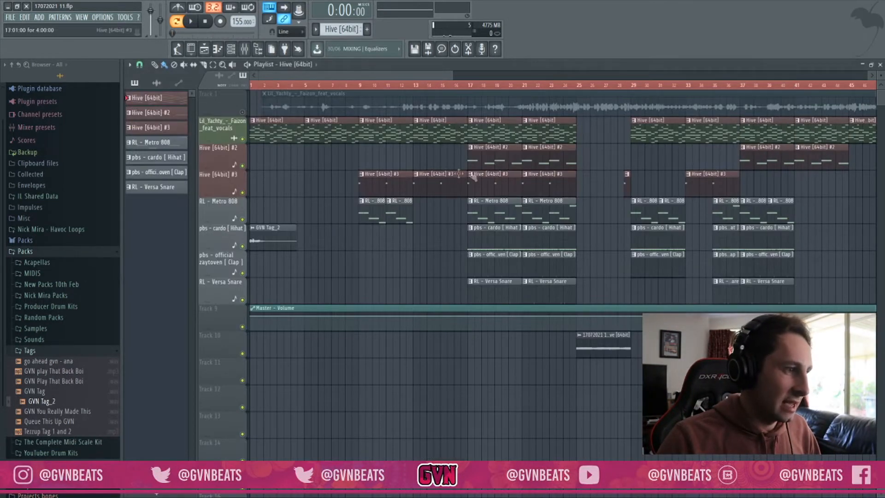
{"action": "left_click", "coordinate": [194, 23]}
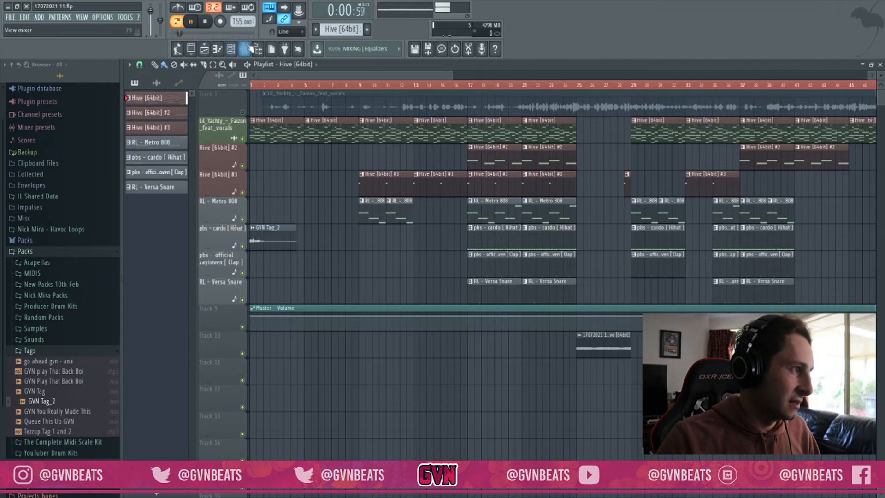
{"action": "key", "text": "space"}
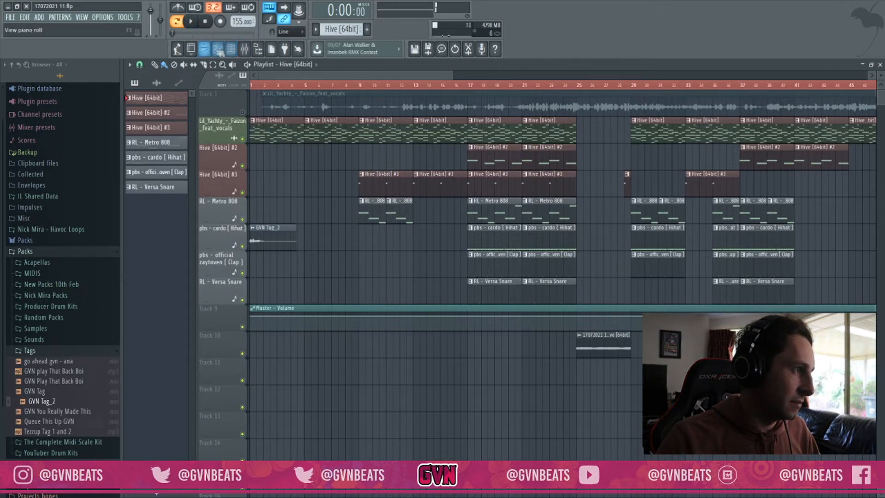
Widen the channel rack to show the full Hive #2 pattern and play it
{"action": "left_click", "coordinate": [231, 48]}
{"action": "scroll", "coordinate": [330, 29], "scroll_direction": "down", "scroll_amount": 1}
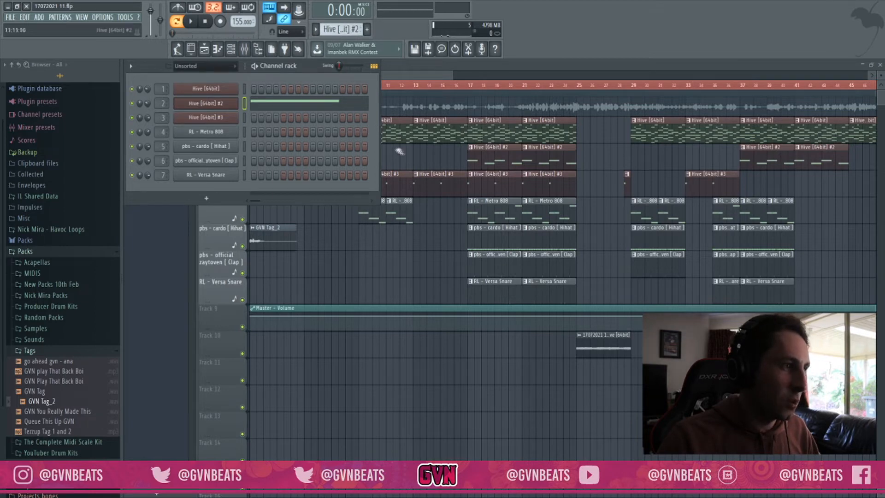
{"action": "left_click_drag", "start_coordinate": [378, 142], "coordinate": [870, 203]}
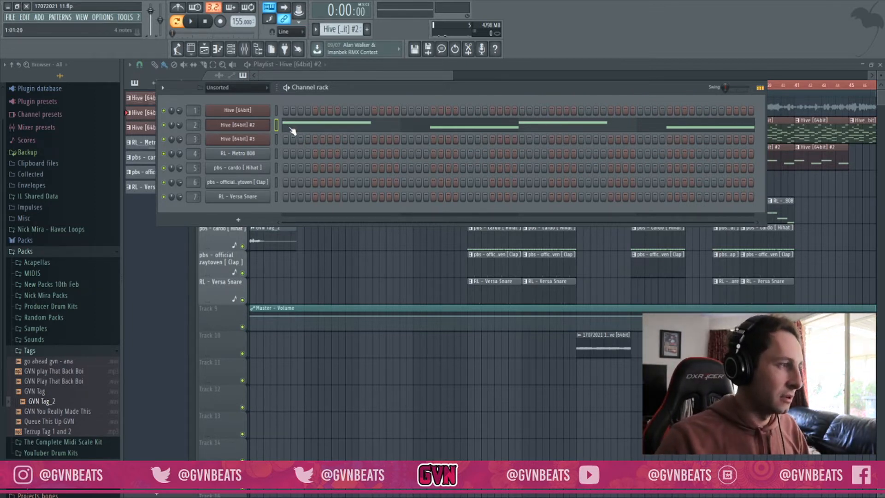
{"action": "key", "text": "space"}
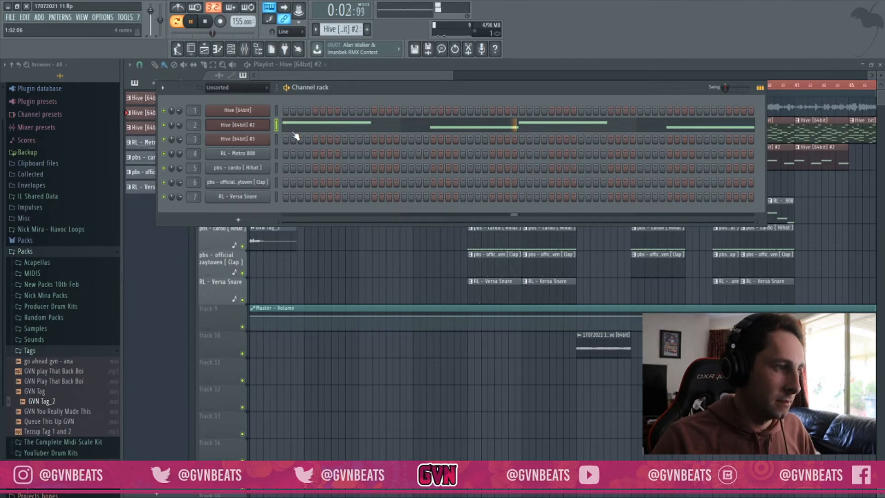
Stop the Hive #2 pattern and check the preset loaded in the Hive #2 instrument
{"action": "key", "text": "space"}
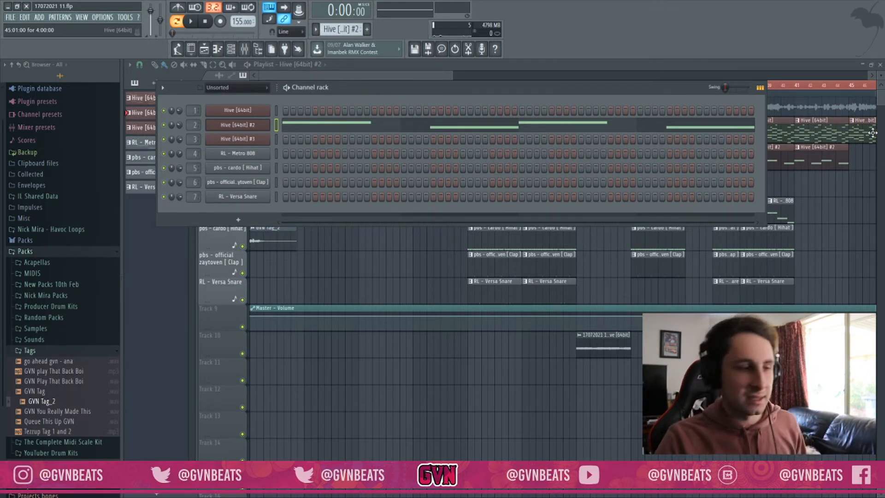
{"action": "left_click", "coordinate": [251, 125]}
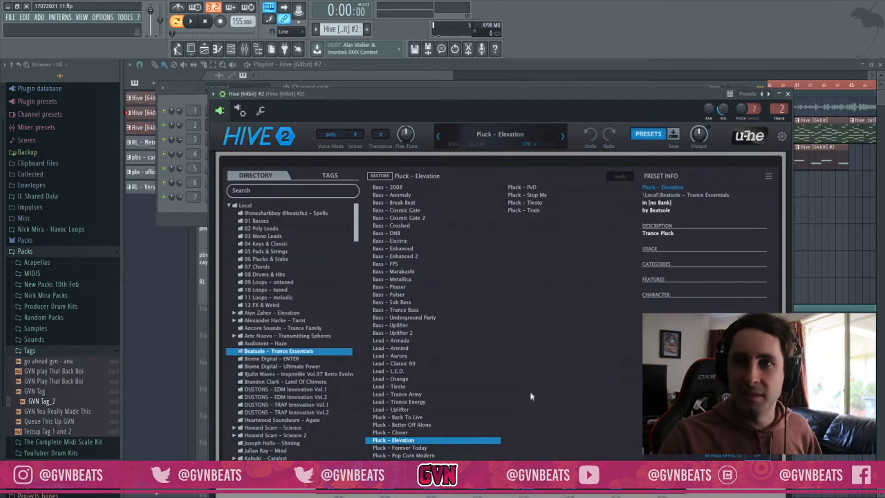
{"action": "left_click", "coordinate": [788, 94]}
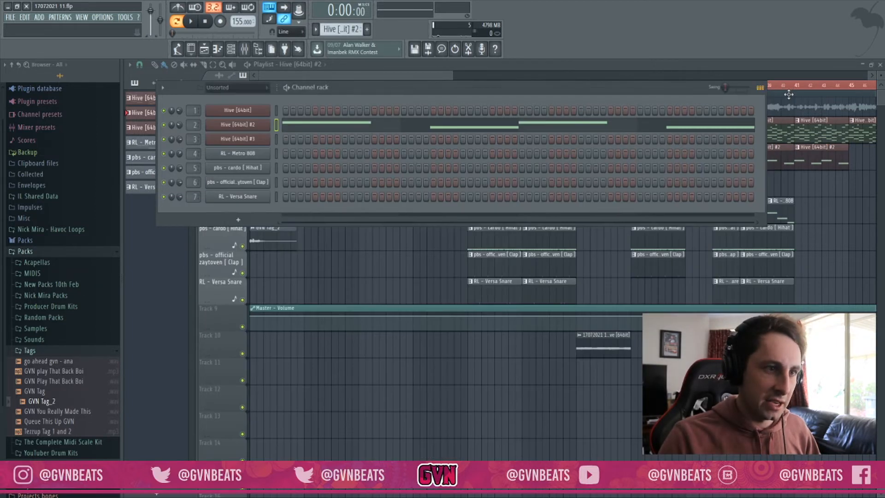
Play the Hive #3 pattern and check the preset loaded in its instrument
{"action": "scroll", "coordinate": [343, 30], "scroll_direction": "down", "scroll_amount": 1}
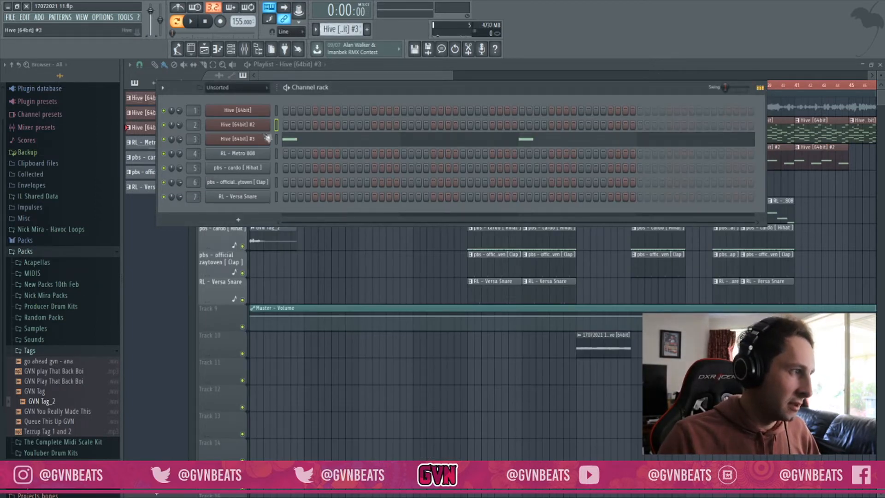
{"action": "key", "text": "space"}
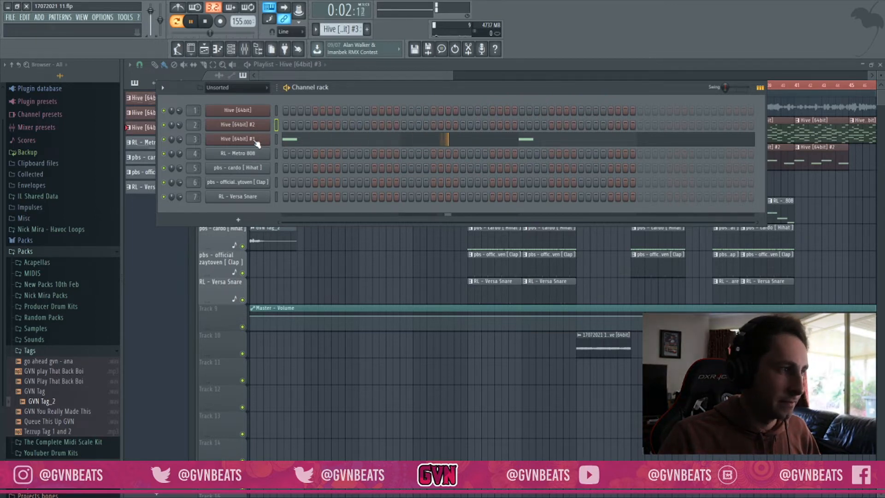
{"action": "key", "text": "space"}
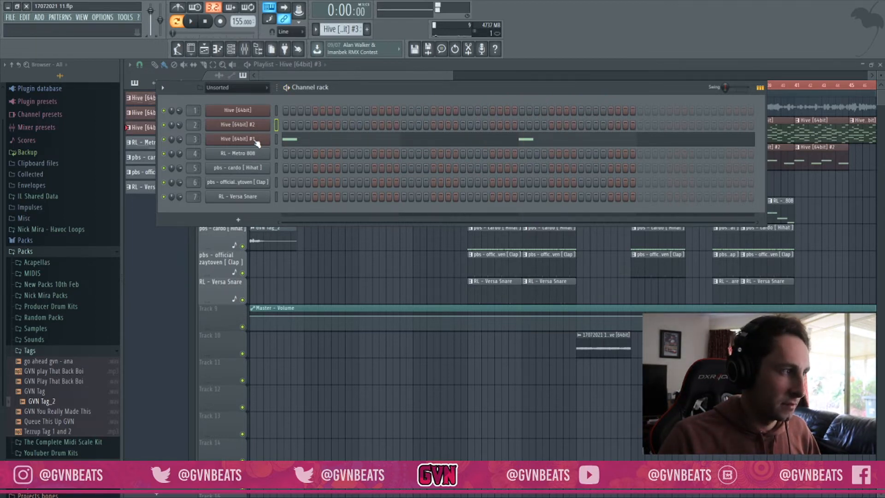
{"action": "left_click", "coordinate": [256, 140]}
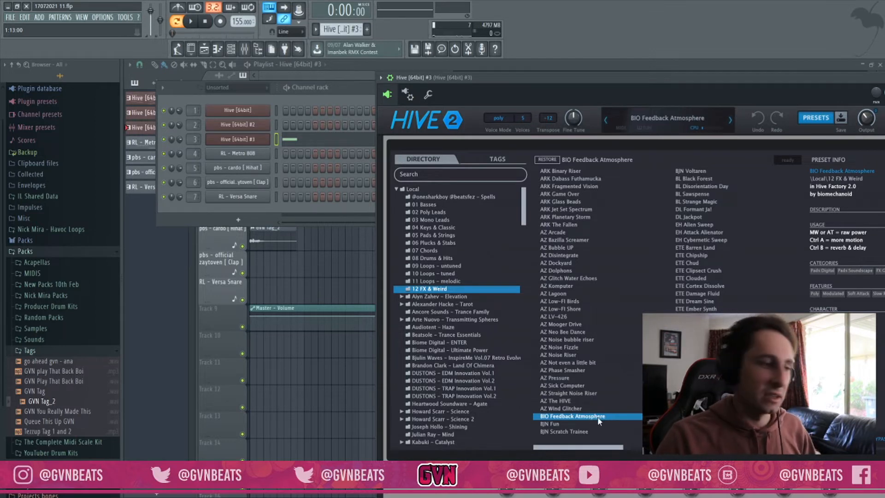
{"action": "left_click_drag", "start_coordinate": [677, 79], "coordinate": [539, 84]}
{"action": "left_click", "coordinate": [822, 86]}
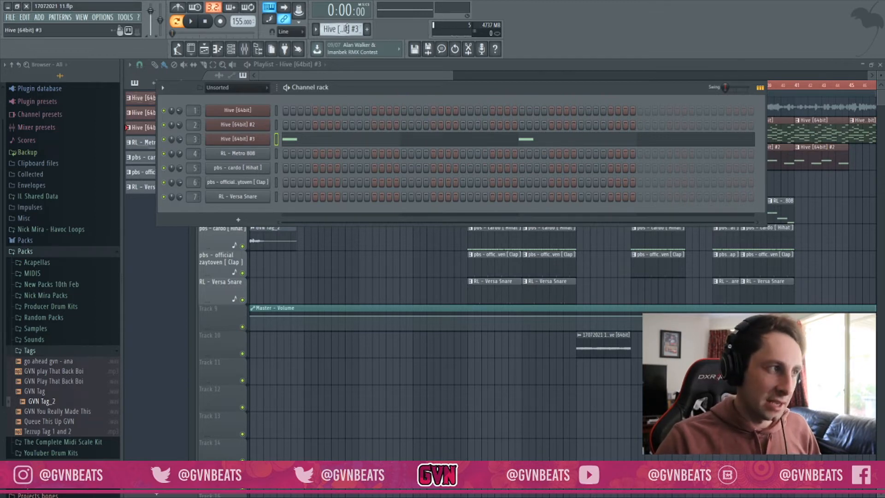
Switch to the RL - Metro 808 pattern and view the 808 channel's sampler settings
{"action": "scroll", "coordinate": [345, 29], "scroll_direction": "down", "scroll_amount": 1}
{"action": "left_click", "coordinate": [263, 150]}
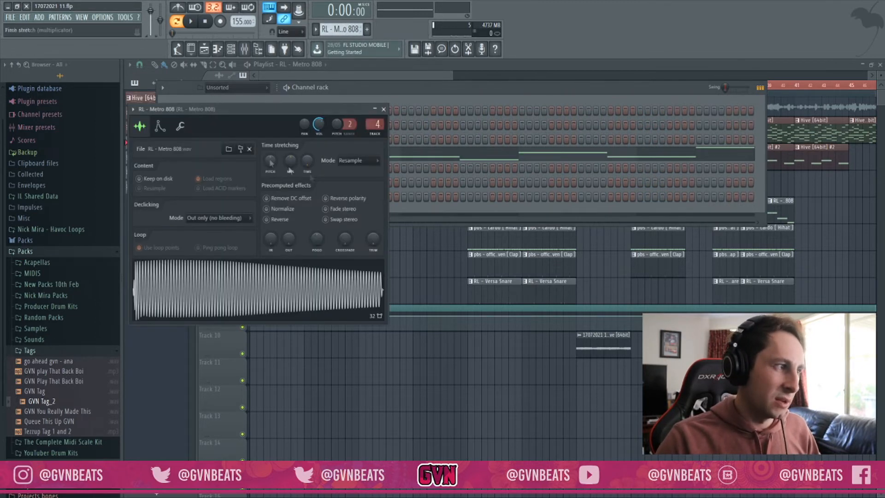
{"action": "left_click", "coordinate": [383, 109]}
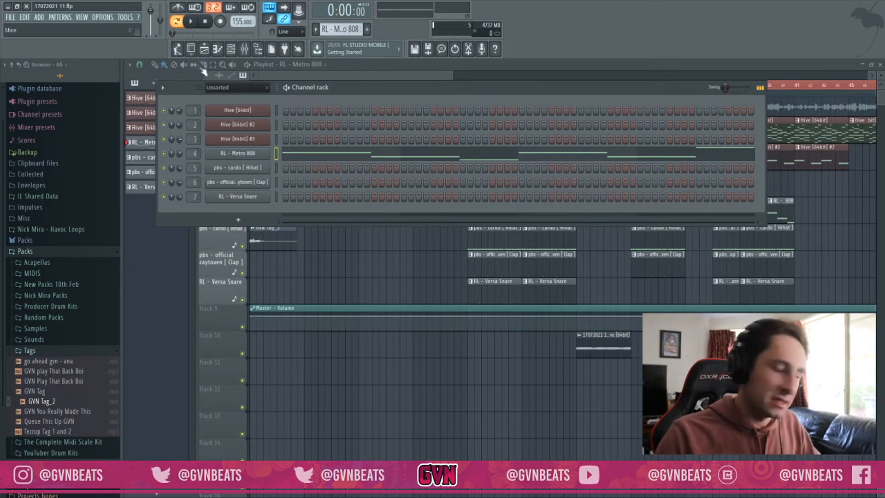
Play the RL - Metro 808 pattern and review its notes in the piano roll
{"action": "left_click", "coordinate": [192, 22]}
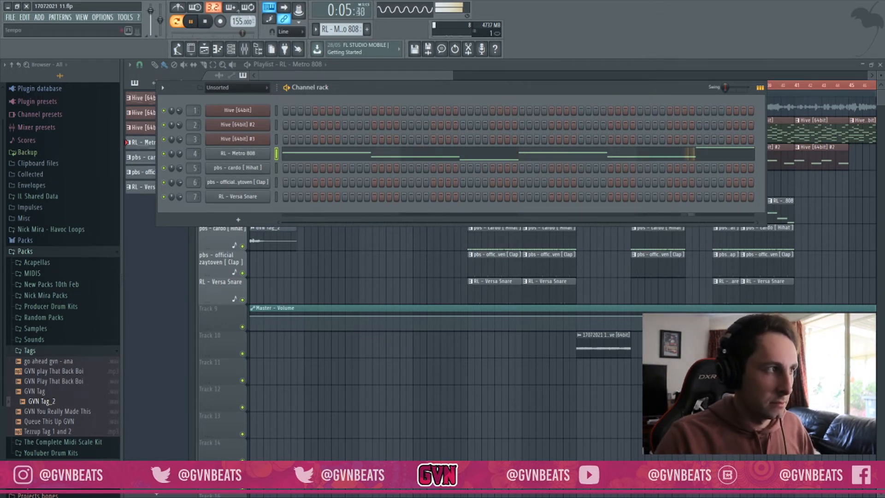
{"action": "left_click", "coordinate": [205, 22]}
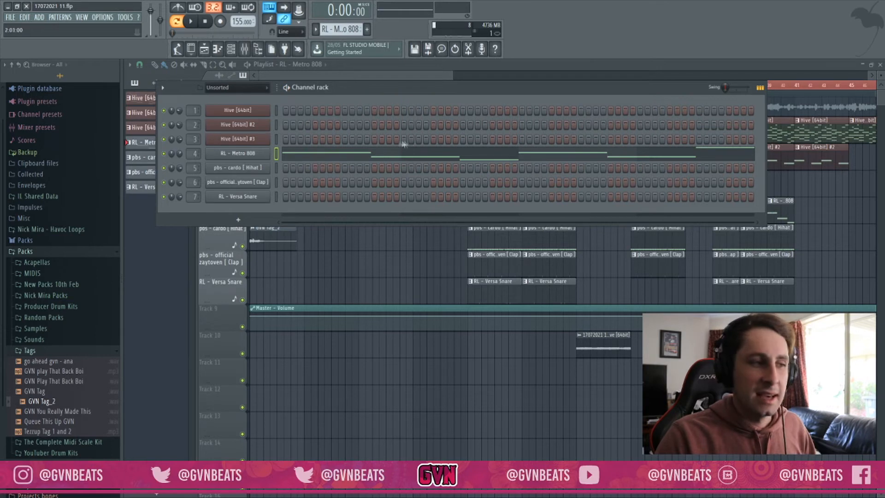
{"action": "left_click", "coordinate": [280, 159]}
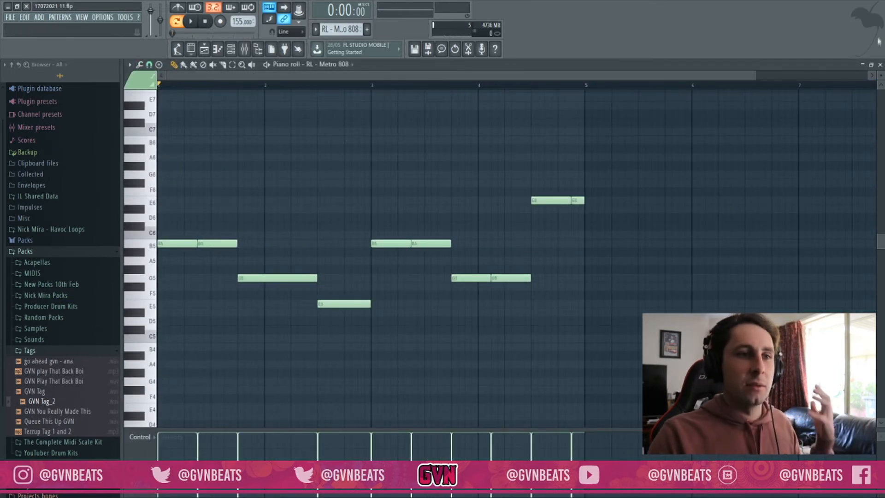
{"action": "left_click", "coordinate": [880, 65]}
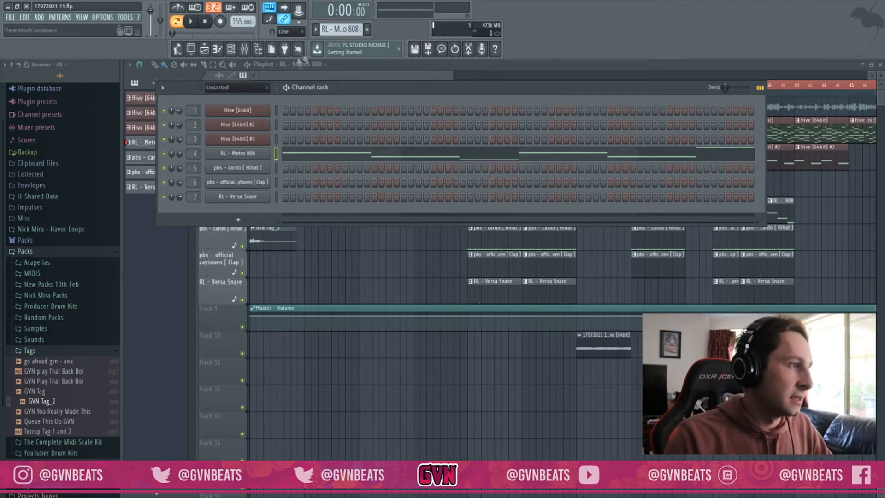
Open the notes of the pbs - cardo [ Hihat ] pattern in the piano roll and play them
{"action": "scroll", "coordinate": [340, 30], "scroll_direction": "down", "scroll_amount": 1}
{"action": "left_click", "coordinate": [382, 169]}
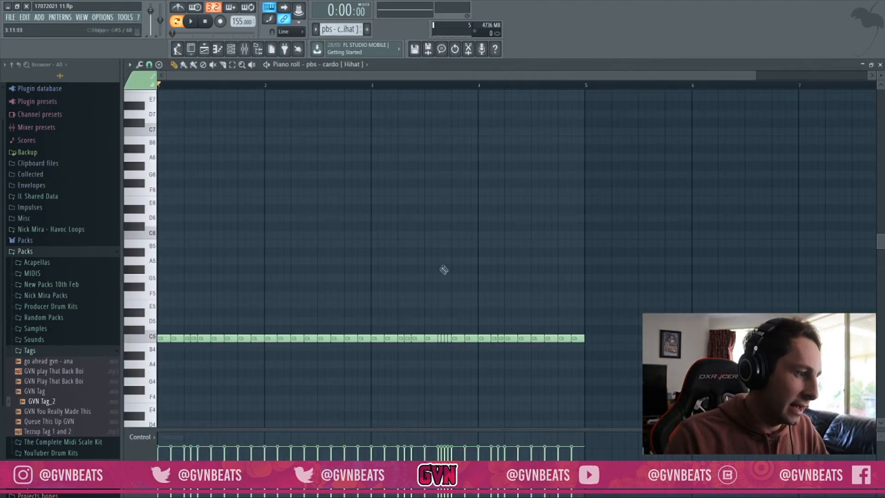
{"action": "scroll", "coordinate": [269, 289], "scroll_direction": "down", "scroll_amount": 2}
{"action": "key", "text": "space"}
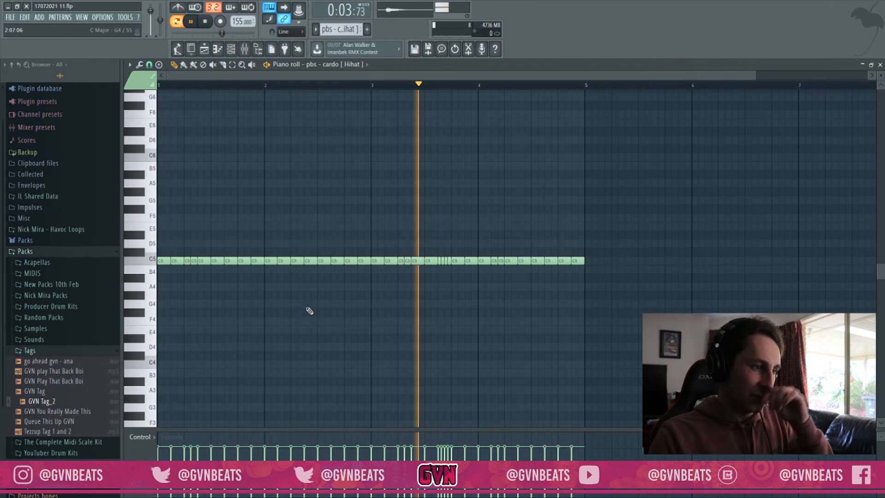
{"action": "key", "text": "space"}
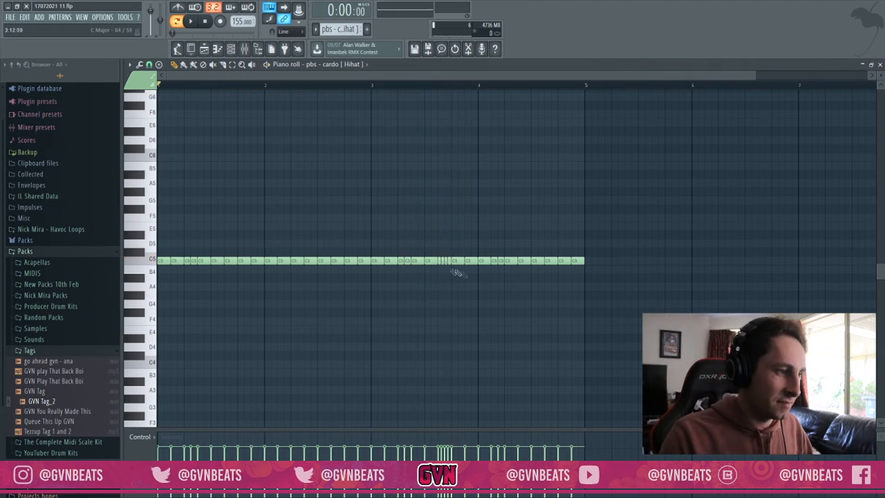
Try chopping the C5 hi-hat note on bar 4's seventh step into rapid repeats, undo the chops and close the piano roll
{"action": "left_click", "coordinate": [523, 261]}
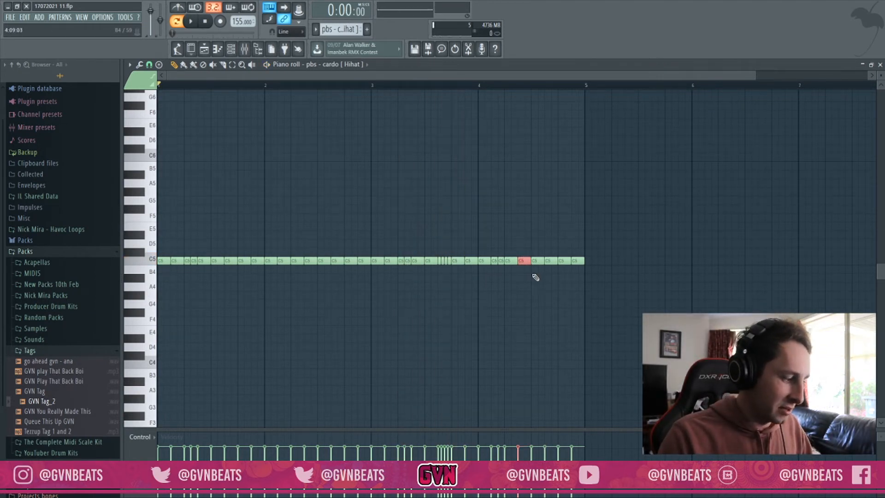
{"action": "key", "text": "ctrl+u"}
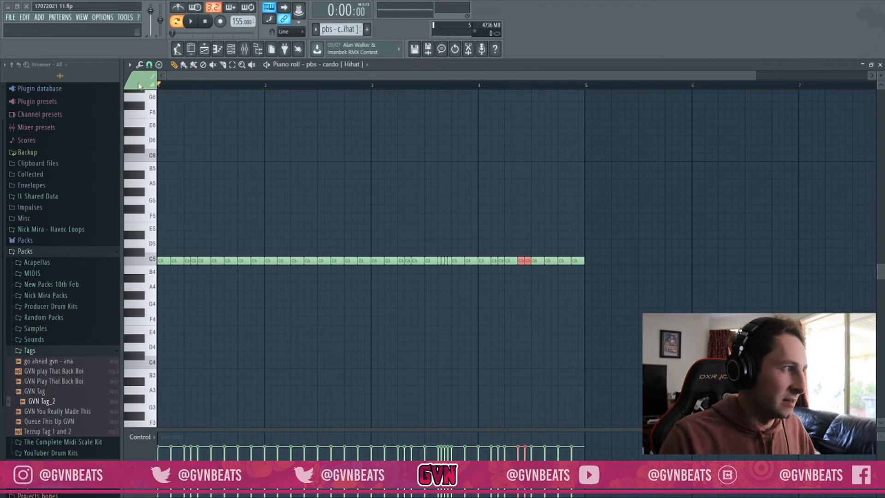
{"action": "key", "text": "ctrl+u"}
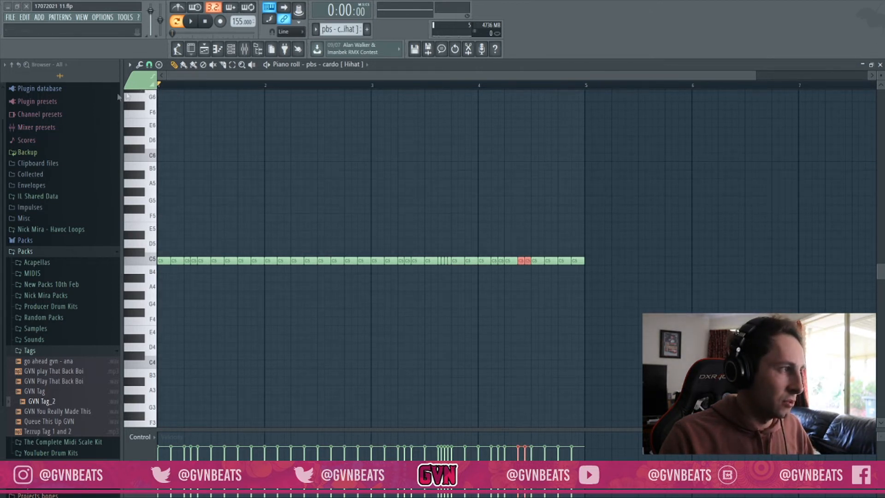
{"action": "key", "text": "ctrl+u"}
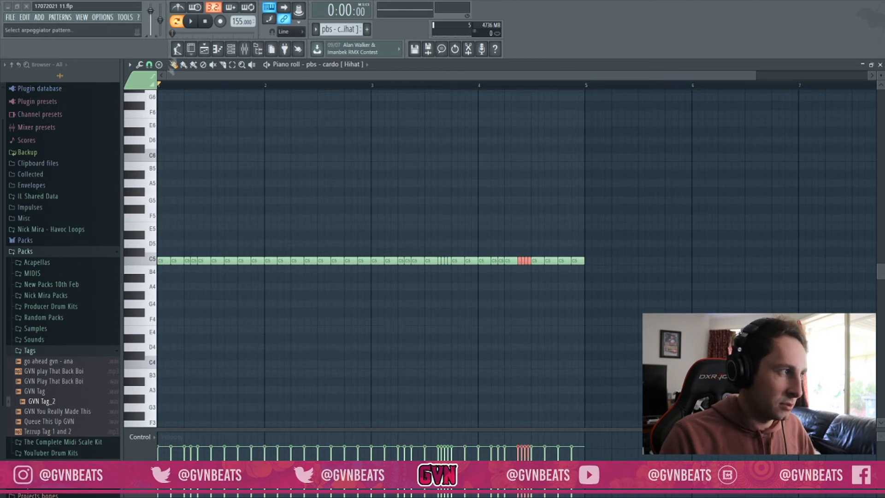
{"action": "key", "text": "ctrl+z"}
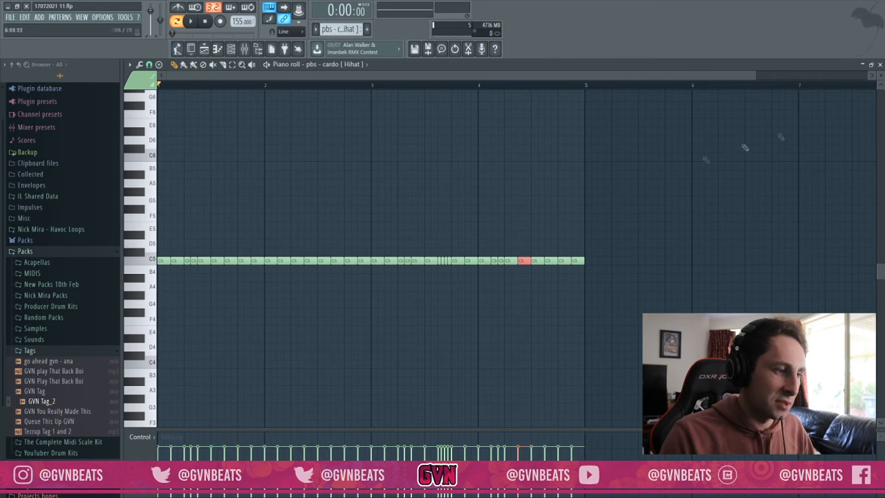
{"action": "key", "text": "Escape"}
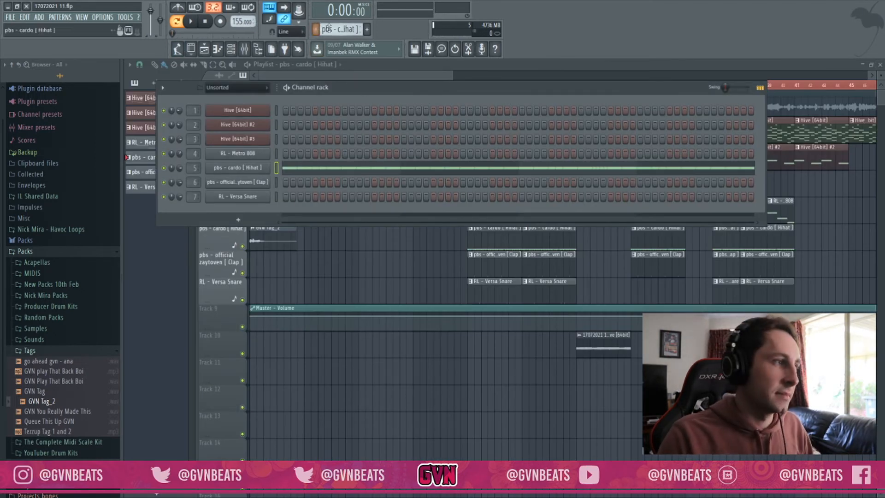
Play the pbs - official zaytoven [ Clap ] pattern and view the clap channel's sampler settings
{"action": "scroll", "coordinate": [327, 28], "scroll_direction": "down", "scroll_amount": 1}
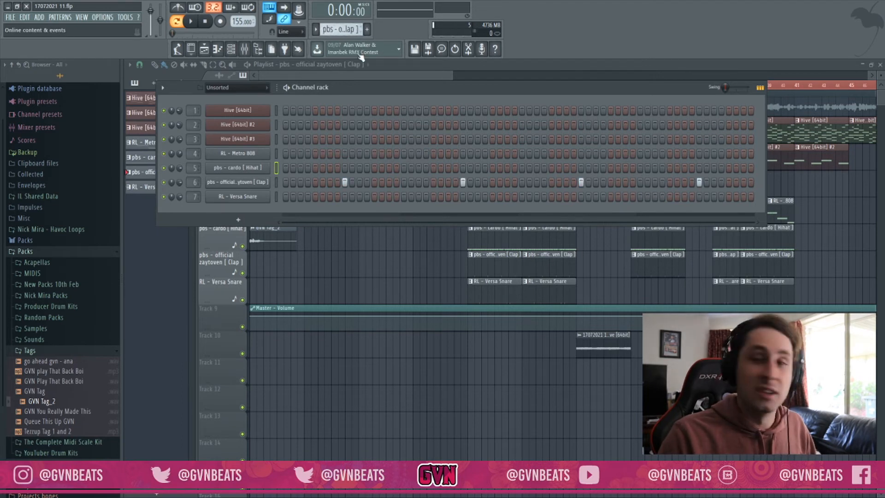
{"action": "key", "text": "space"}
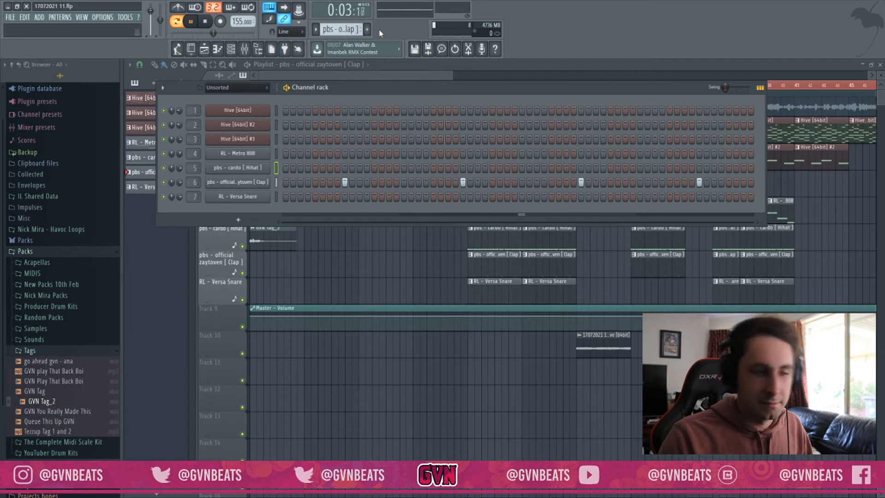
{"action": "key", "text": "space"}
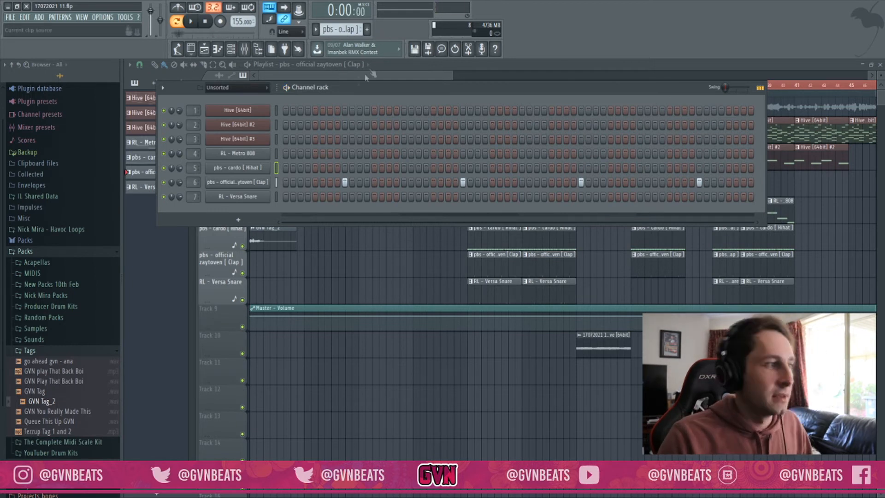
{"action": "left_click", "coordinate": [238, 182]}
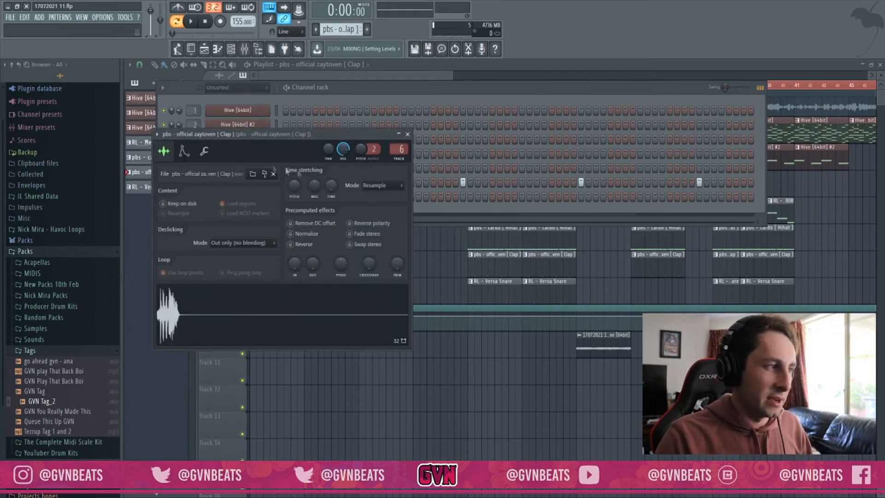
{"action": "left_click", "coordinate": [408, 134]}
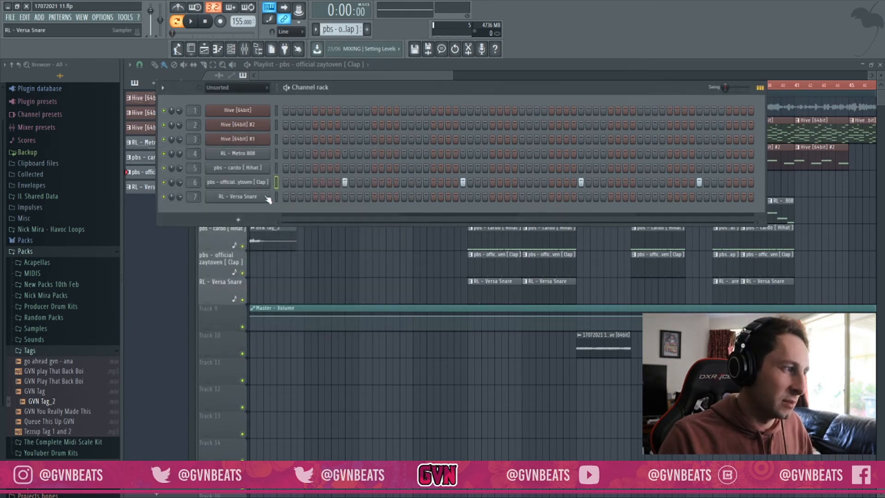
Switch to the RL - Versa Snare pattern and play it
{"action": "left_click_drag", "start_coordinate": [342, 29], "coordinate": [342, 24]}
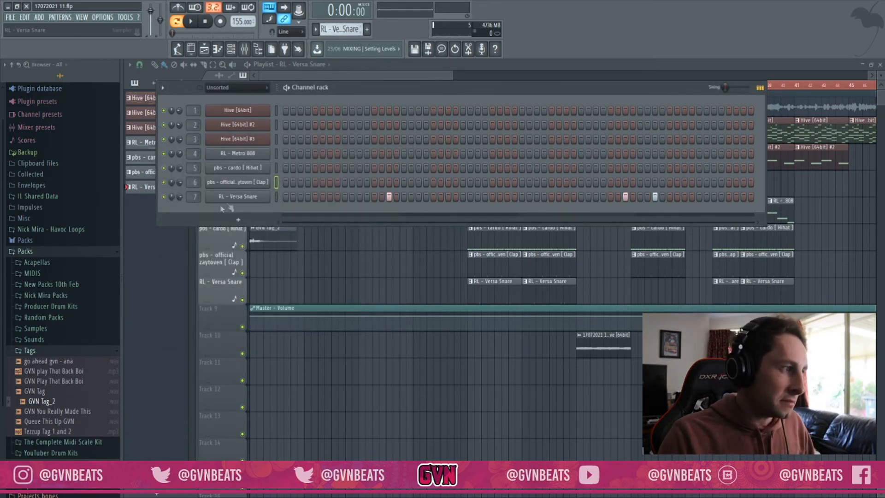
{"action": "key", "text": "space"}
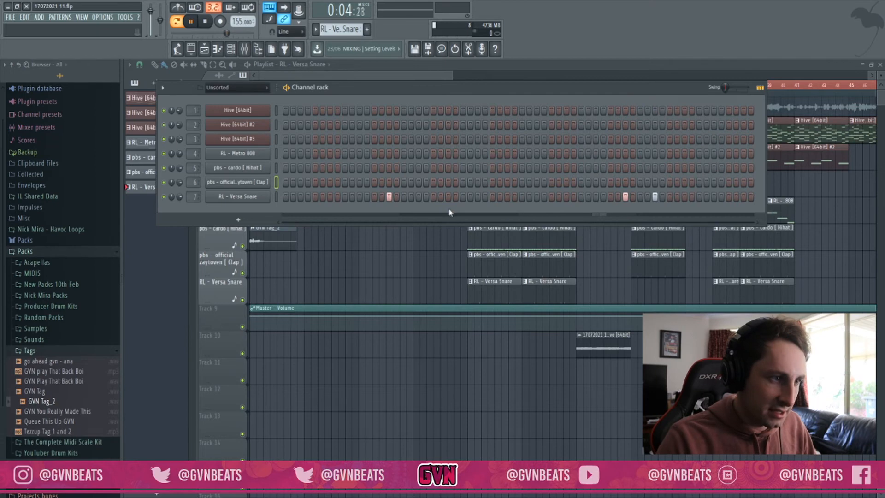
{"action": "key", "text": "space"}
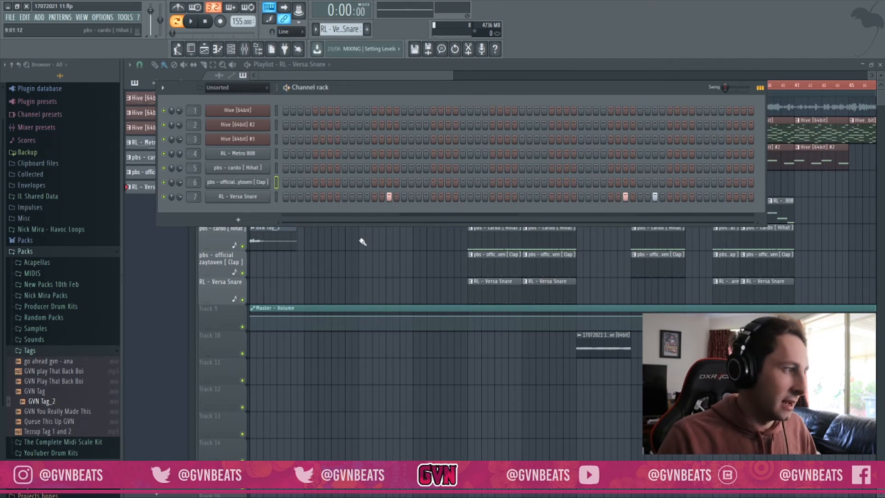
Hide the channel rack, switch playback to song mode and select the arrangement from bar 17 to bar 97
{"action": "key", "text": "F6"}
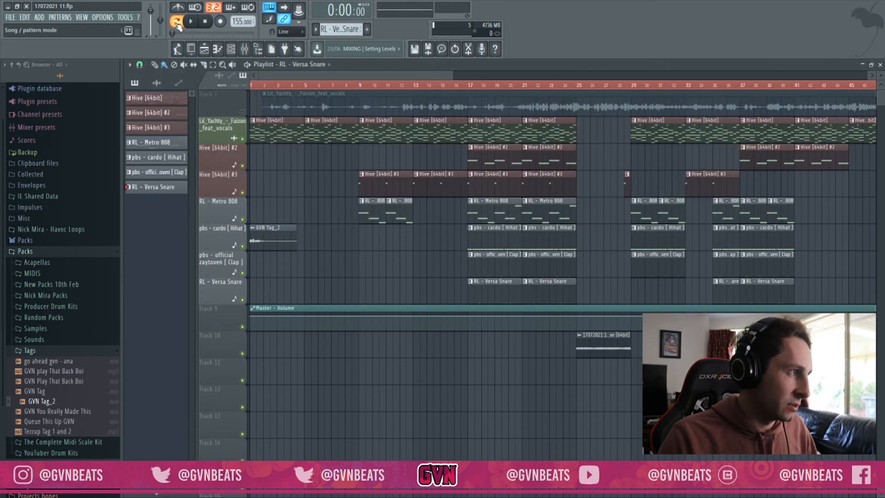
{"action": "double_click", "coordinate": [472, 87], "text": "ctrl"}
{"action": "left_click", "coordinate": [472, 86]}
{"action": "scroll", "coordinate": [486, 86], "scroll_direction": "down", "scroll_amount": 5}
{"action": "scroll", "coordinate": [588, 78], "scroll_direction": "down", "scroll_amount": 2}
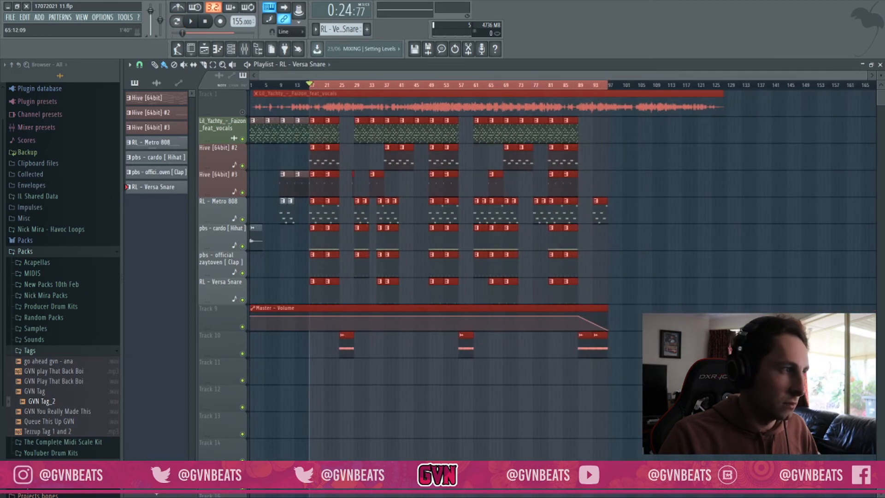
Shorten the playlist's time selection so that it ends at bar 25
{"action": "scroll", "coordinate": [571, 87], "scroll_direction": "up", "scroll_amount": 3}
{"action": "left_click_drag", "start_coordinate": [513, 77], "coordinate": [473, 78]}
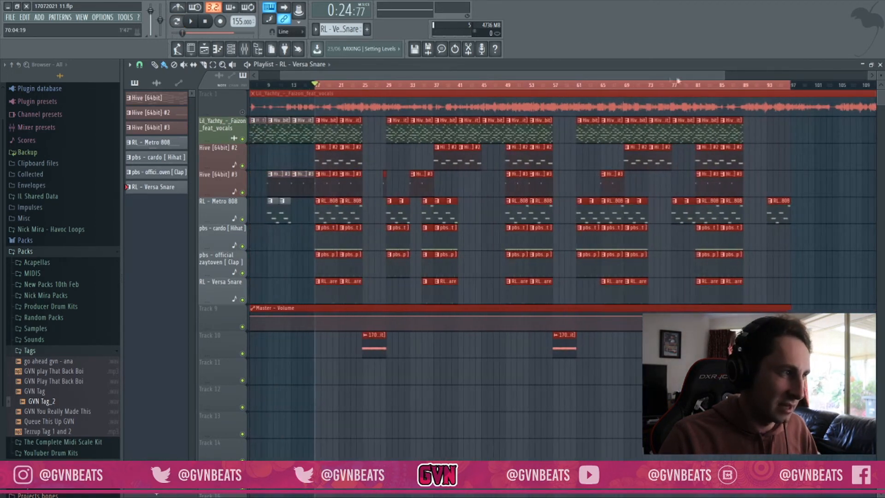
{"action": "left_click_drag", "start_coordinate": [790, 86], "coordinate": [363, 92]}
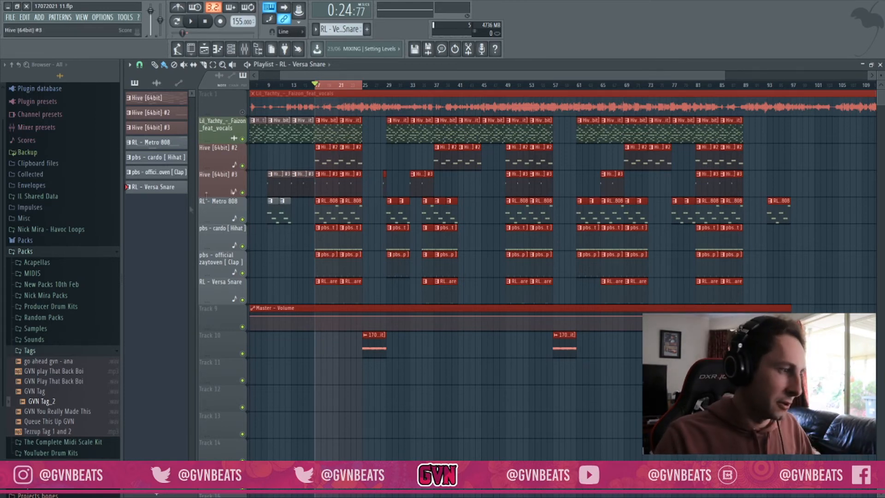
{"action": "scroll", "coordinate": [337, 83], "scroll_direction": "up", "scroll_amount": 2}
{"action": "left_click_drag", "start_coordinate": [337, 83], "coordinate": [421, 85]}
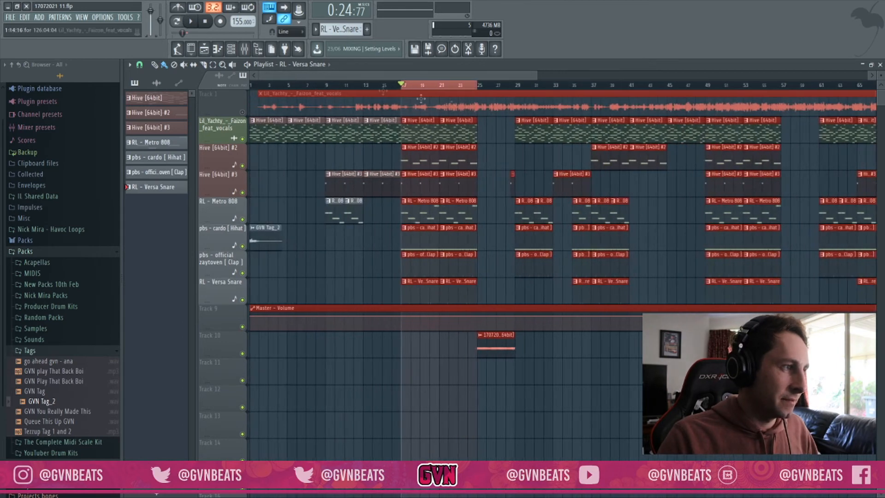